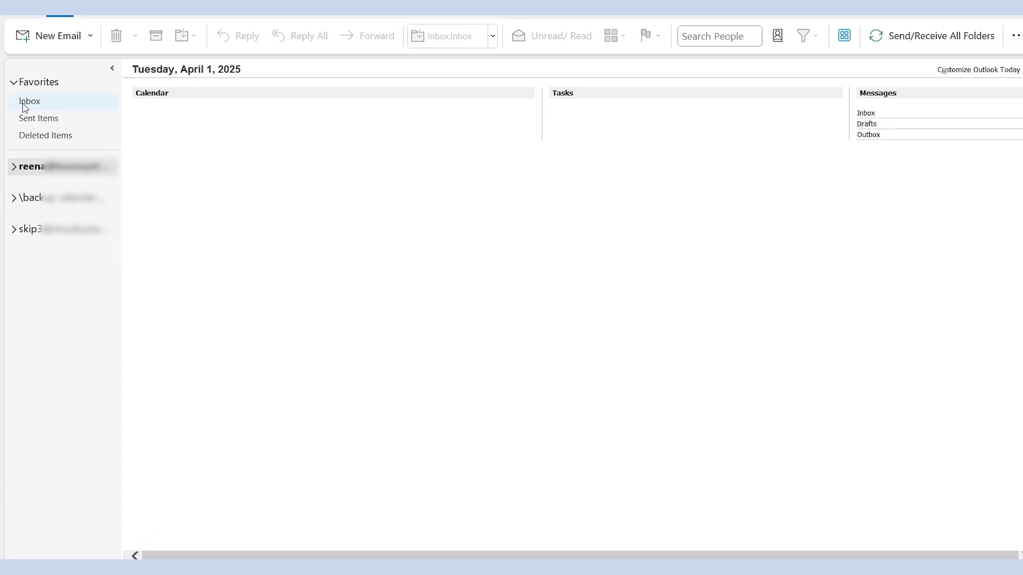
Add an empty 'msg' subfolder under the Outlook Inbox and select it
{"action": "right_click", "coordinate": [25, 108]}
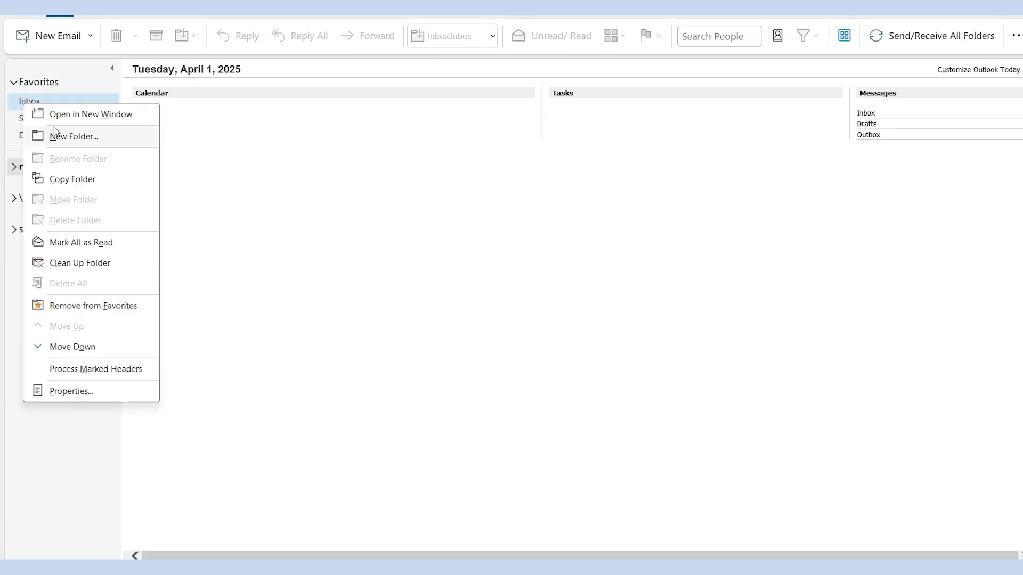
{"action": "left_click", "coordinate": [78, 142]}
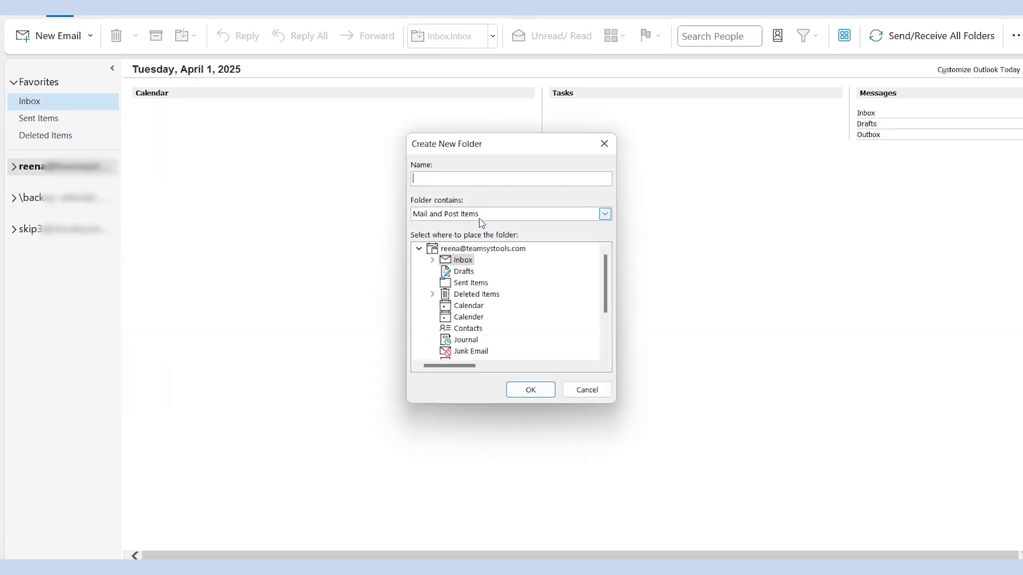
{"action": "type", "text": "msg"}
{"action": "left_click", "coordinate": [531, 389]}
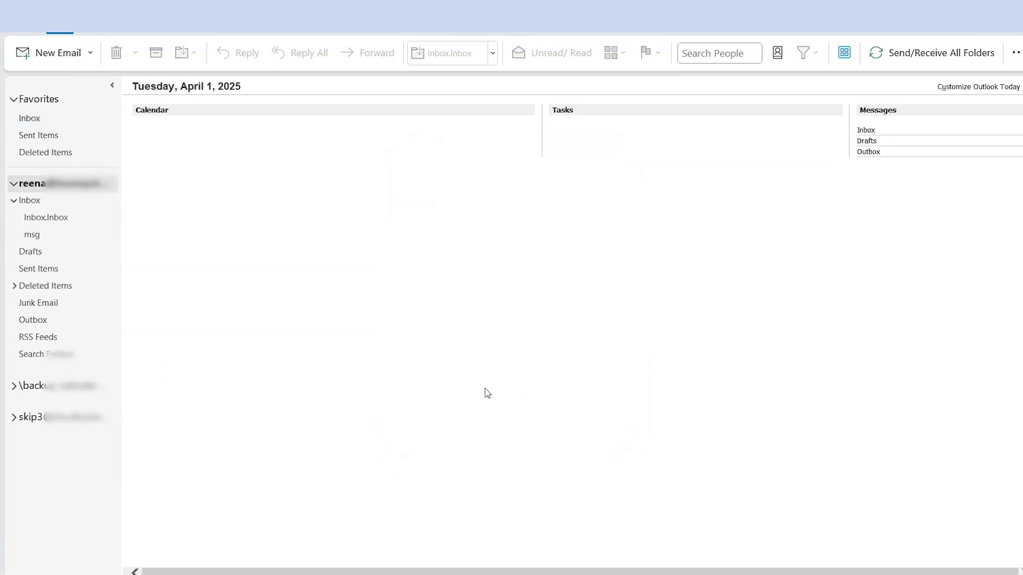
{"action": "left_click", "coordinate": [31, 234]}
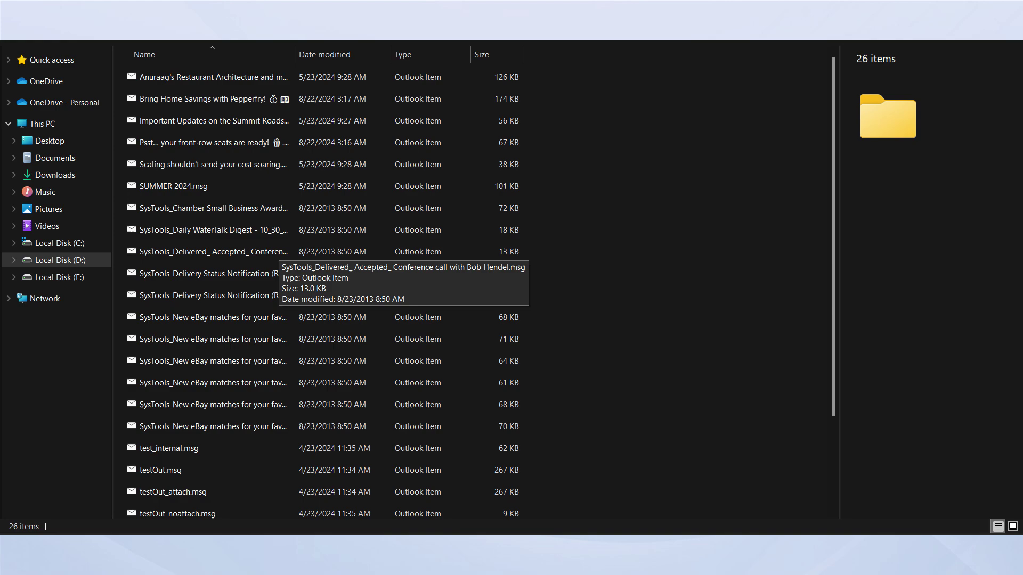
Select all 26 .msg files in D:\msg and drag-copy them into Outlook's msg folder
{"action": "key", "text": "ctrl+a"}
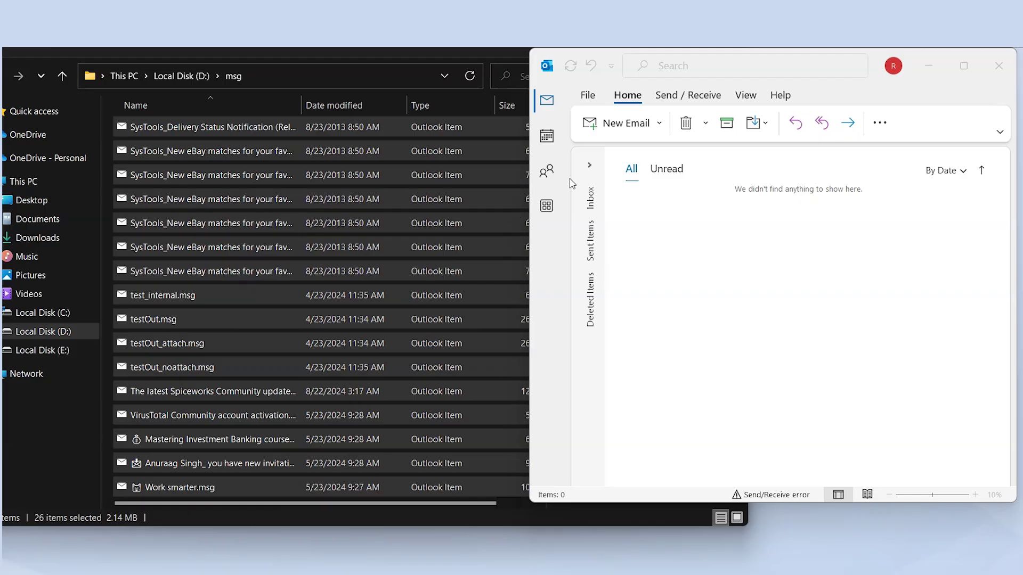
{"action": "left_click", "coordinate": [586, 165]}
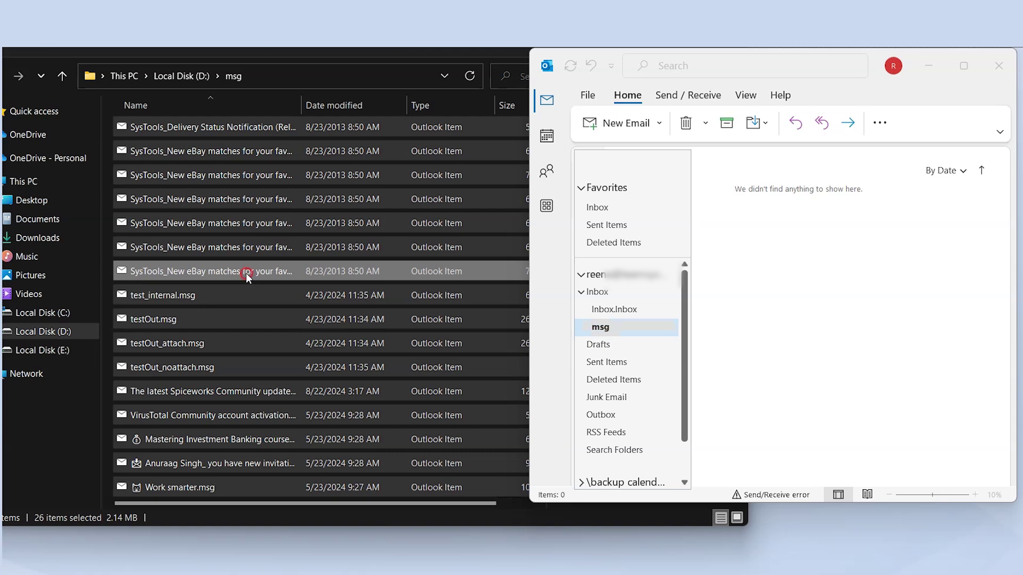
{"action": "left_click_drag", "start_coordinate": [246, 276], "coordinate": [620, 327]}
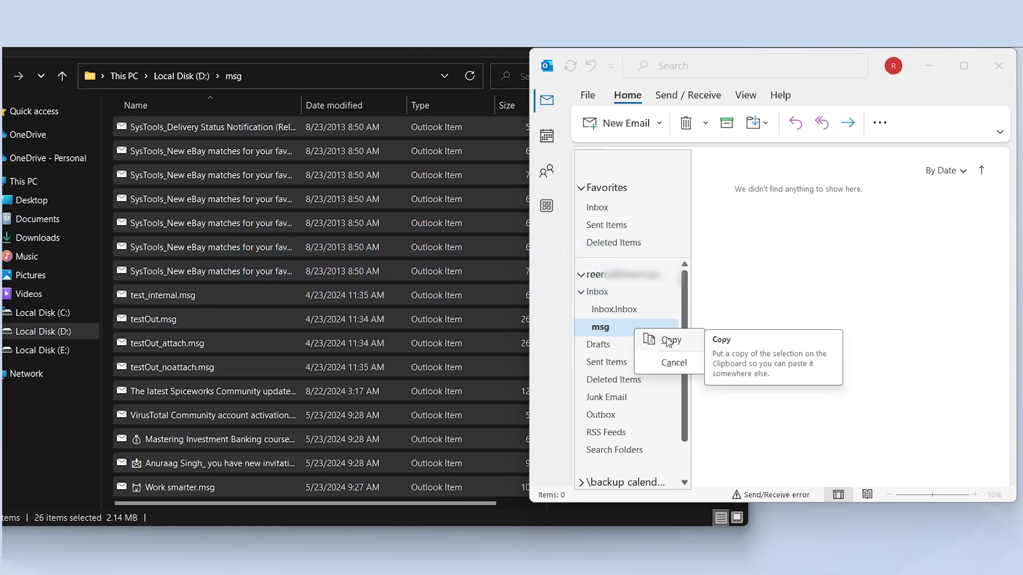
{"action": "left_click", "coordinate": [668, 341]}
{"action": "scroll", "coordinate": [669, 342], "scroll_direction": "down", "scroll_amount": 2}
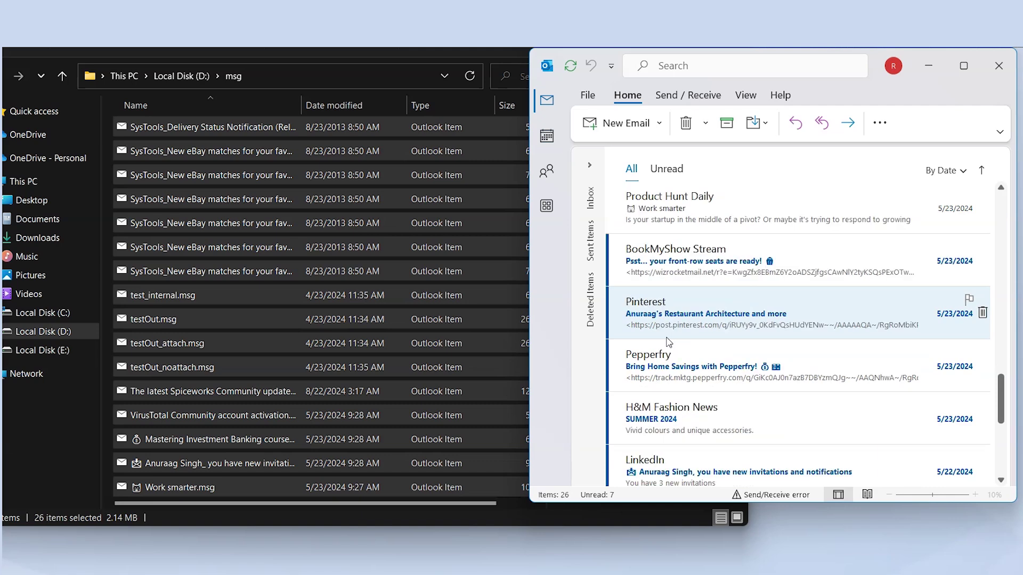
{"action": "scroll", "coordinate": [669, 342], "scroll_direction": "down", "scroll_amount": 3}
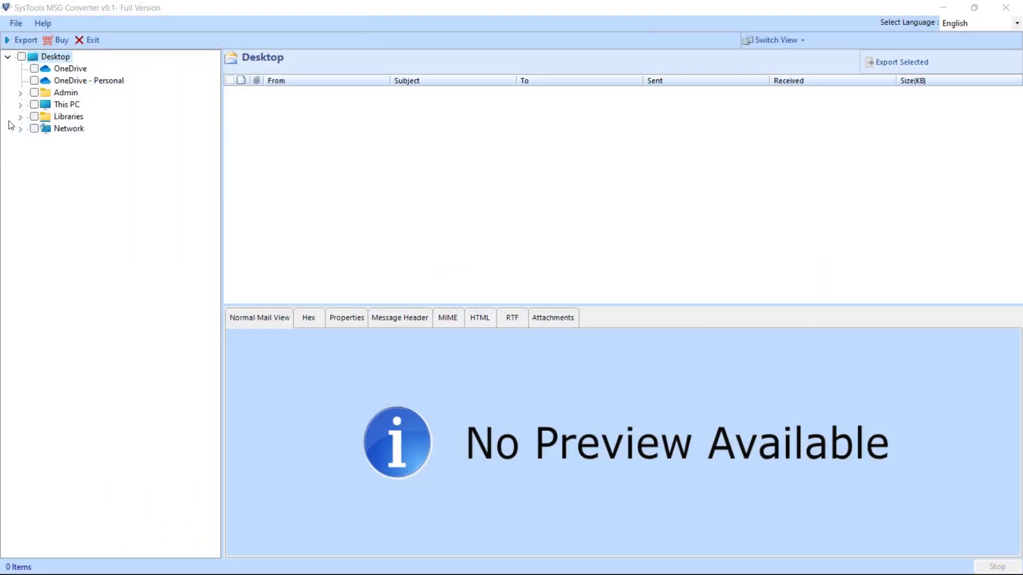
Expand This PC > Local Disk (D:), check the msg folder and list its 26 emails
{"action": "left_click", "coordinate": [20, 105]}
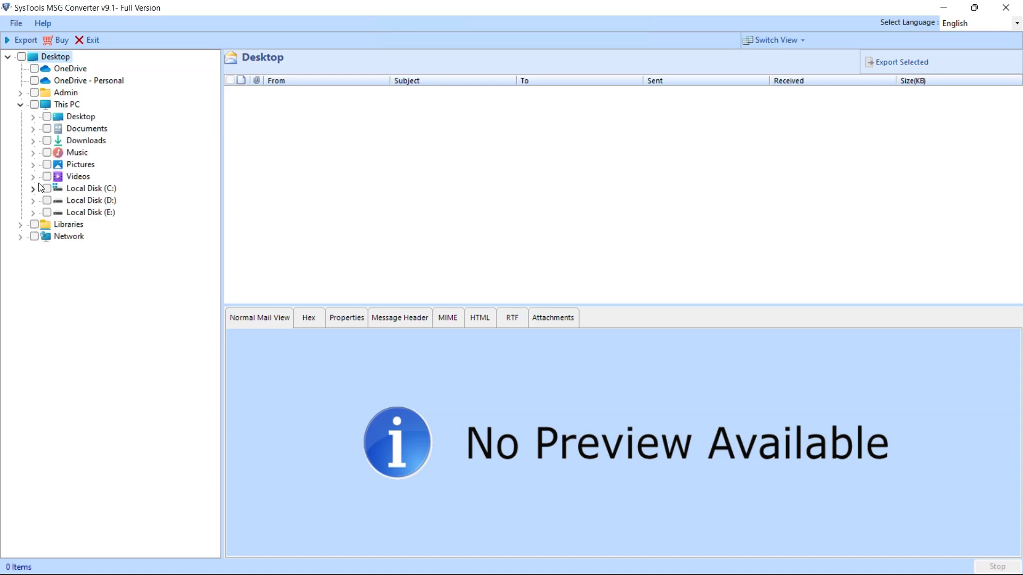
{"action": "left_click", "coordinate": [33, 200]}
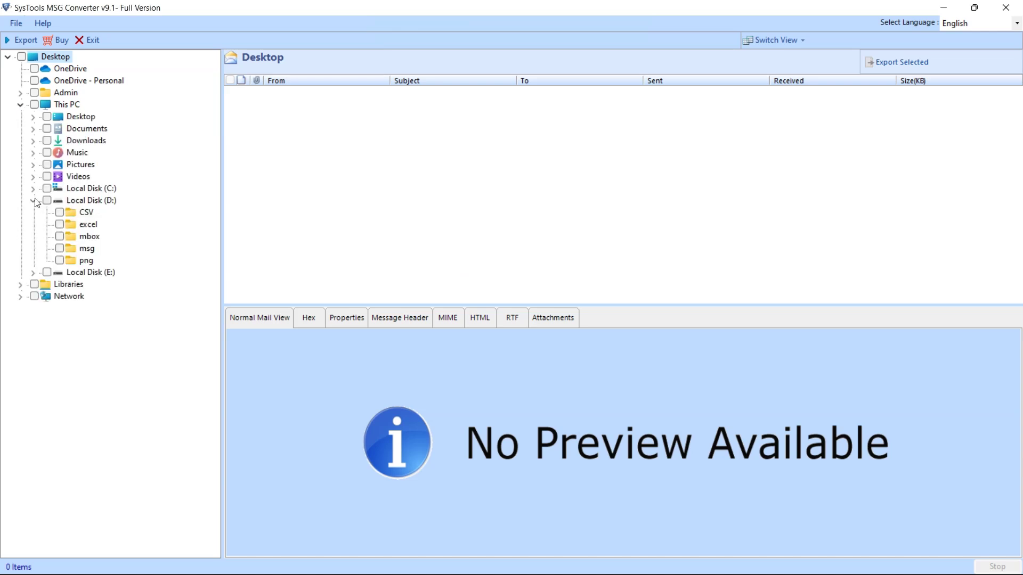
{"action": "left_click", "coordinate": [59, 249]}
{"action": "left_click", "coordinate": [88, 248]}
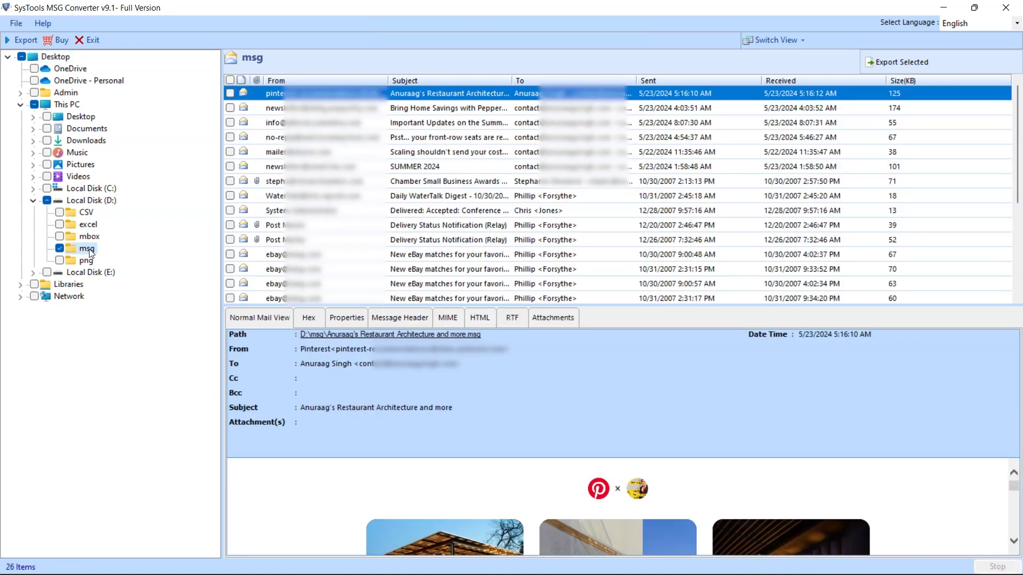
Choose PST export and enable splitting the PST at 100 MB in advanced settings
{"action": "left_click", "coordinate": [27, 40]}
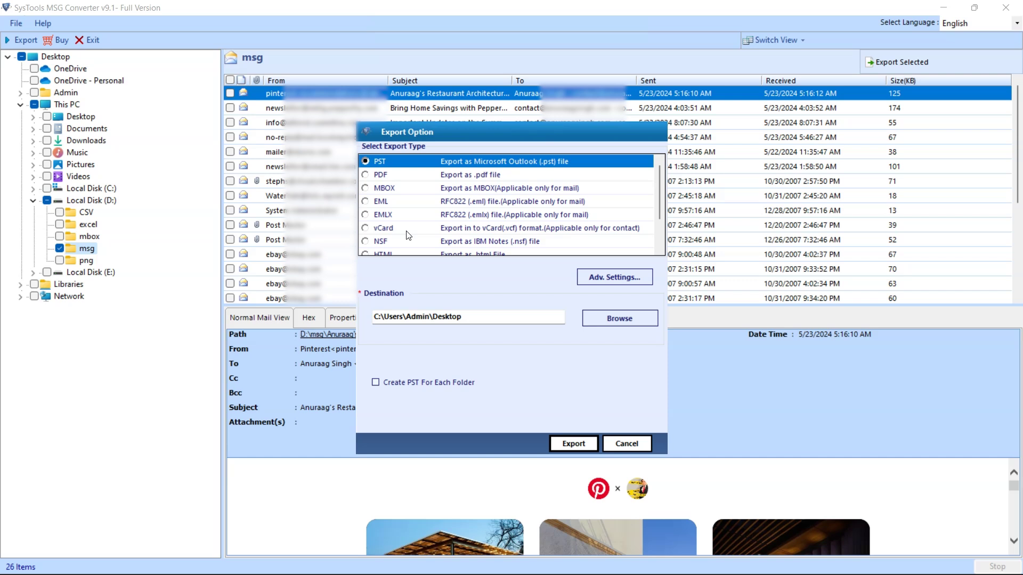
{"action": "left_click", "coordinate": [595, 282]}
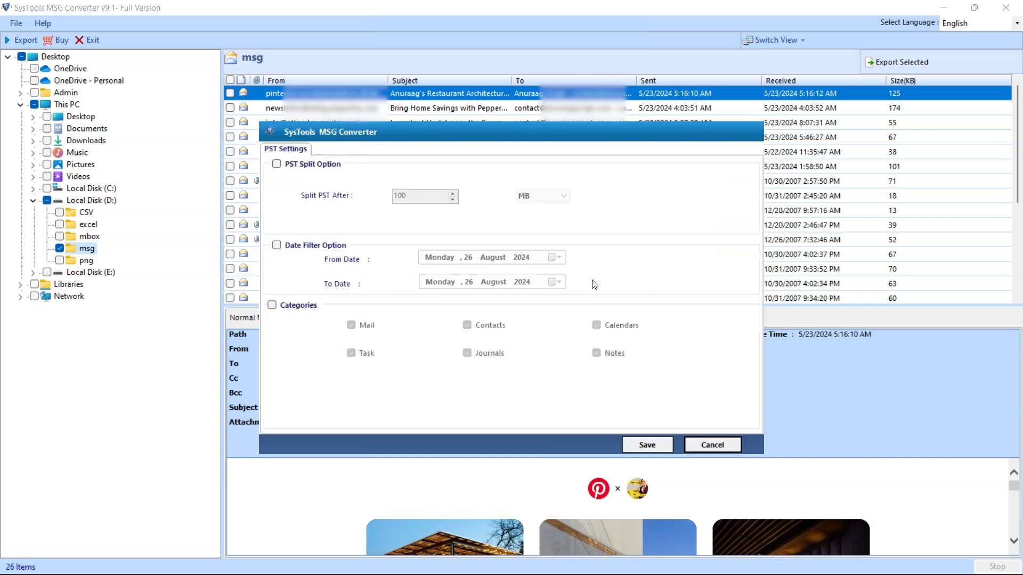
{"action": "left_click", "coordinate": [276, 164]}
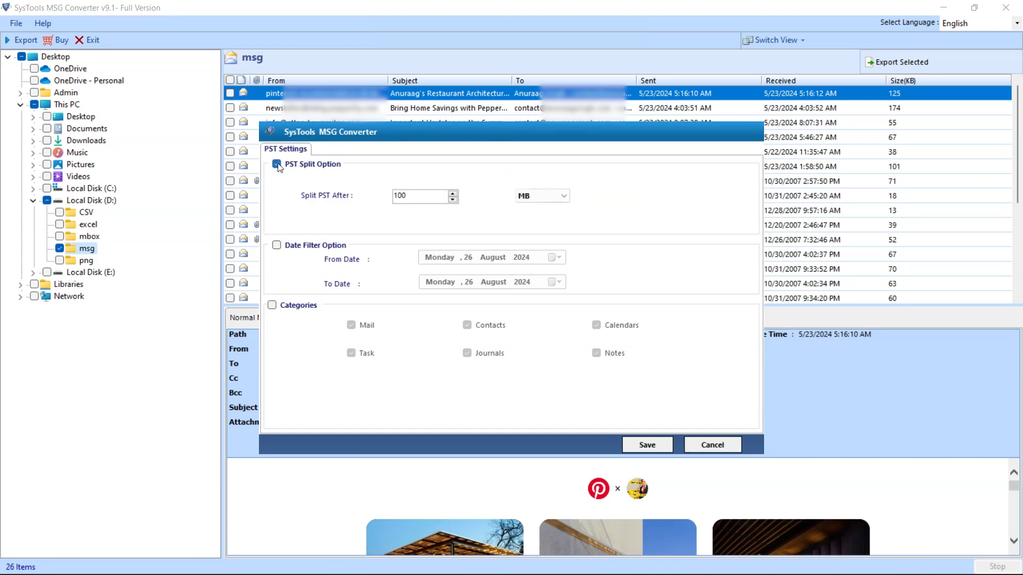
{"action": "left_click", "coordinate": [561, 194]}
{"action": "left_click", "coordinate": [561, 194]}
Turn on the date filter from 26 August 2024 to 26 August 2024 and include all categories
{"action": "left_click", "coordinate": [277, 245]}
{"action": "left_click", "coordinate": [554, 257]}
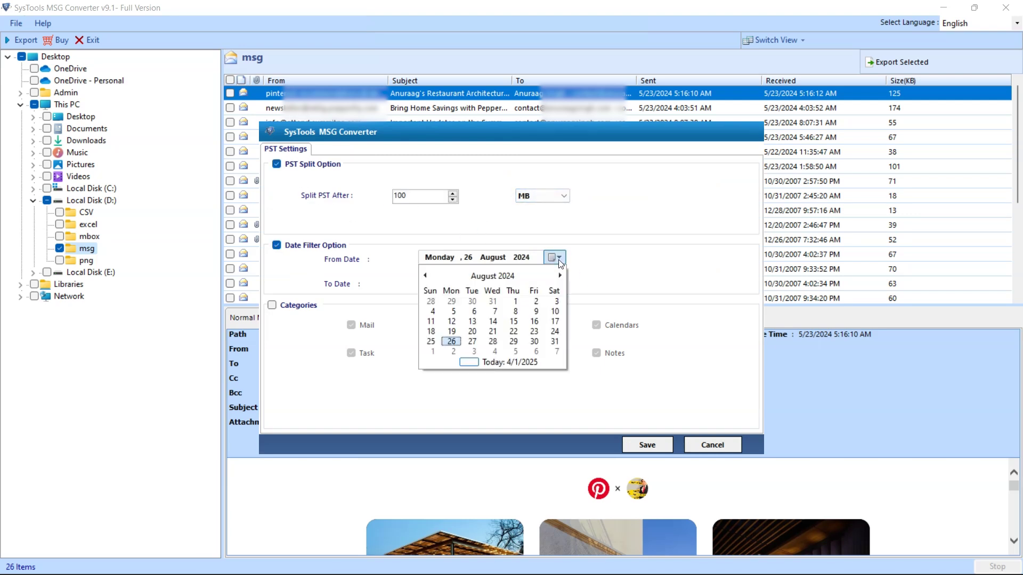
{"action": "left_click", "coordinate": [447, 349]}
{"action": "left_click", "coordinate": [563, 282]}
{"action": "left_click", "coordinate": [563, 283]}
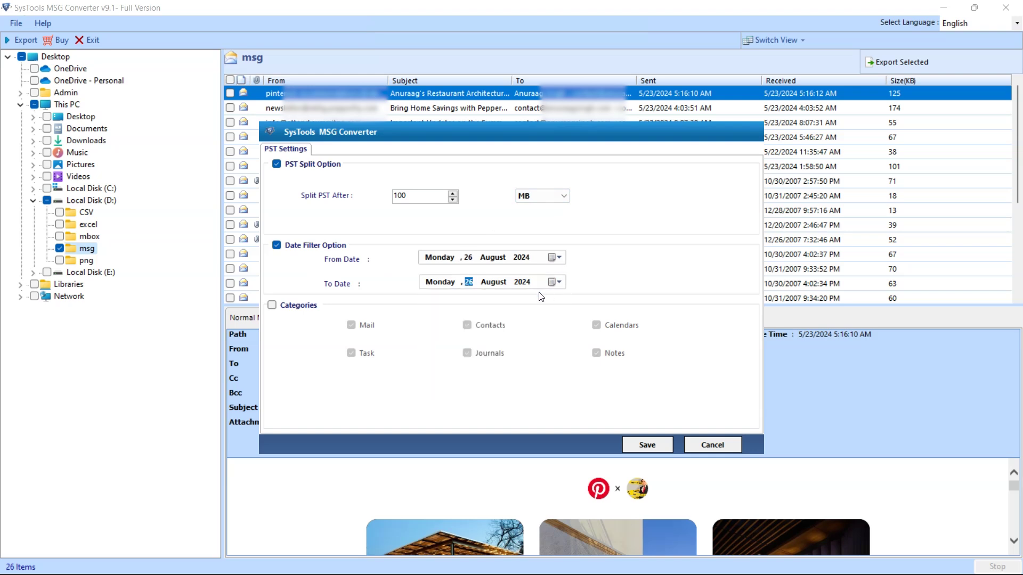
{"action": "left_click", "coordinate": [274, 306]}
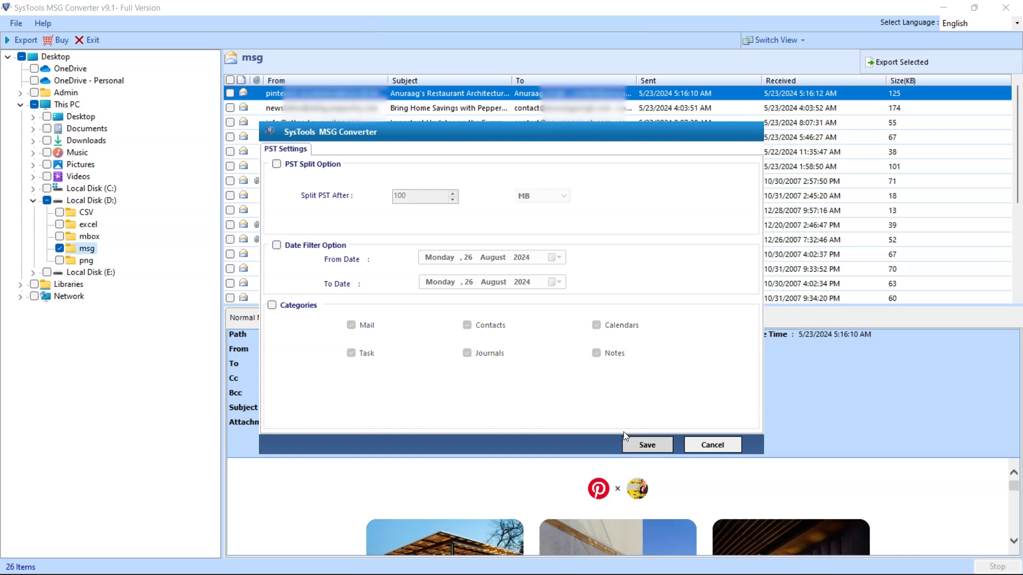
Save the PST settings and set a new 'output data' folder on D: as destination
{"action": "left_click", "coordinate": [625, 439]}
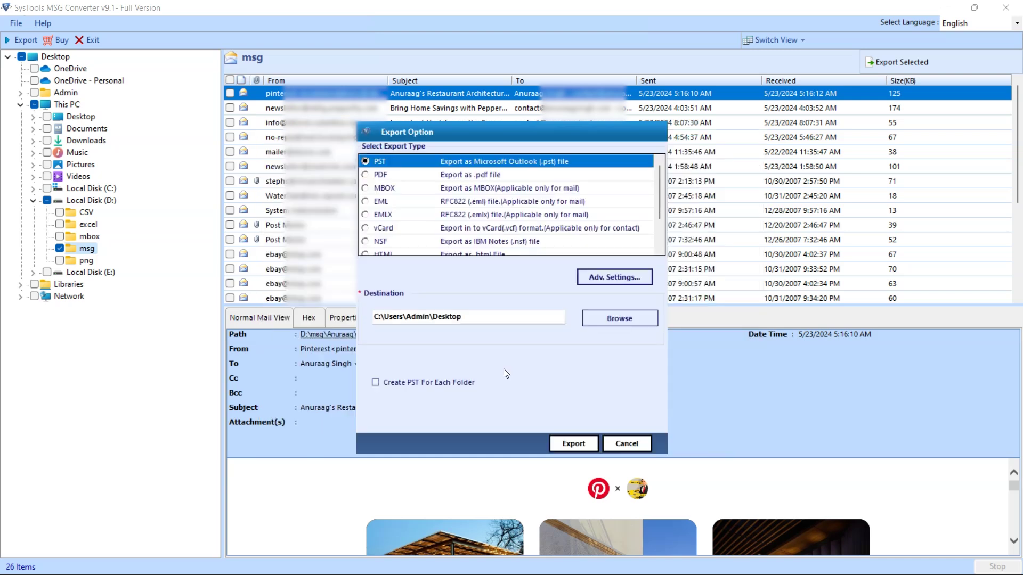
{"action": "left_click", "coordinate": [619, 322]}
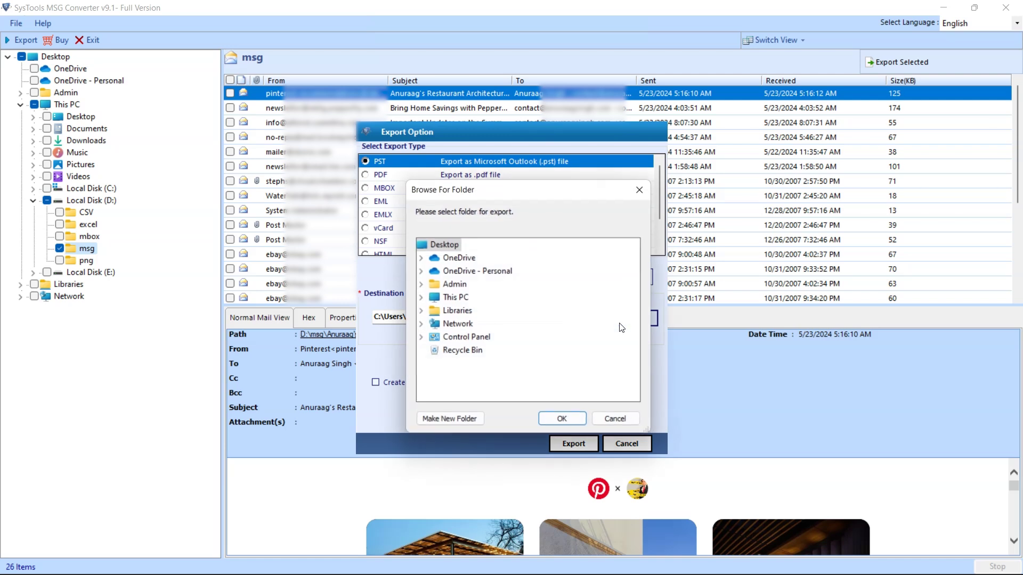
{"action": "left_click", "coordinate": [421, 297]}
{"action": "double_click", "coordinate": [490, 382]}
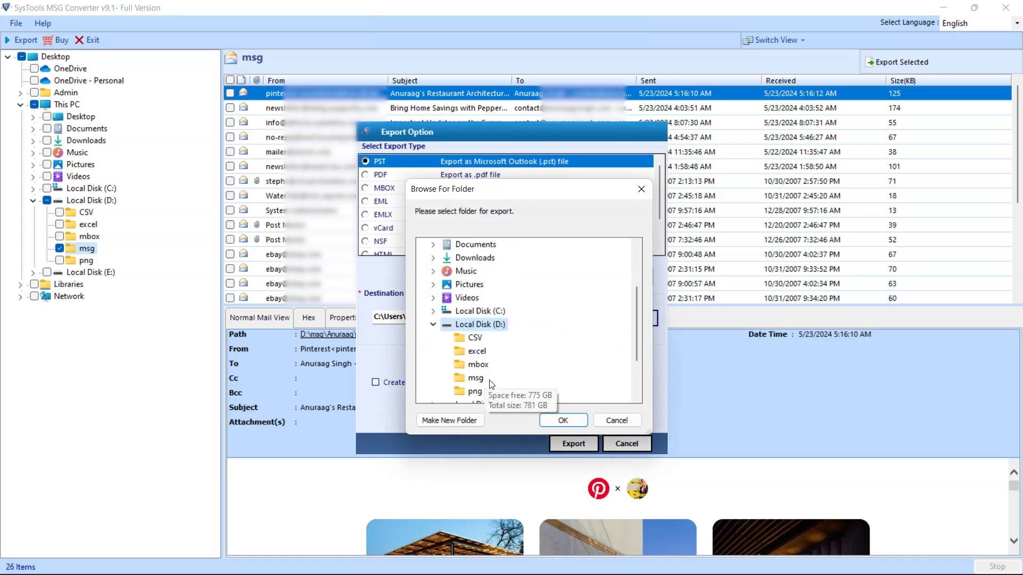
{"action": "left_click", "coordinate": [455, 419]}
{"action": "type", "text": "outp"}
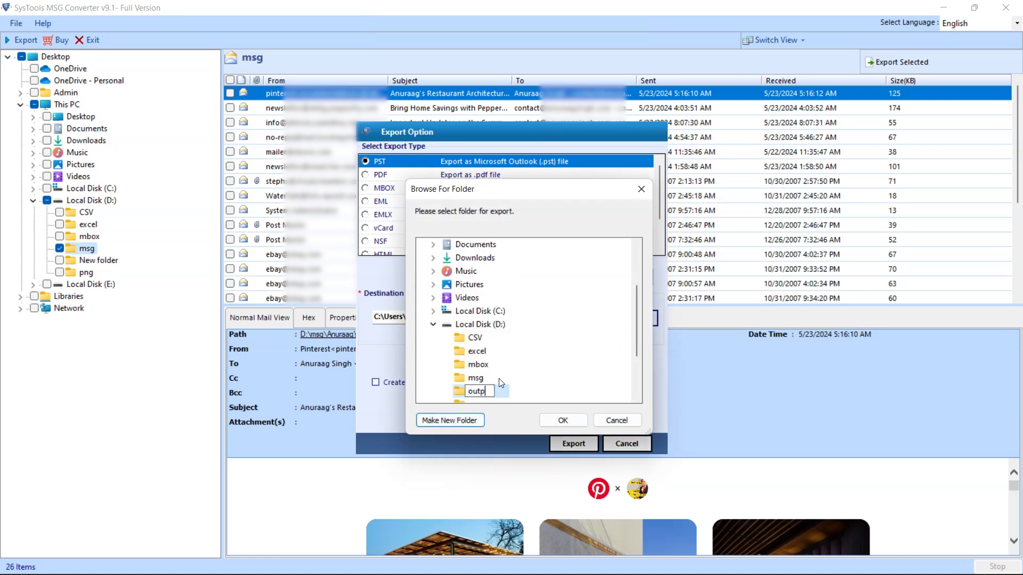
{"action": "type", "text": "ut data"}
{"action": "key", "text": "Return"}
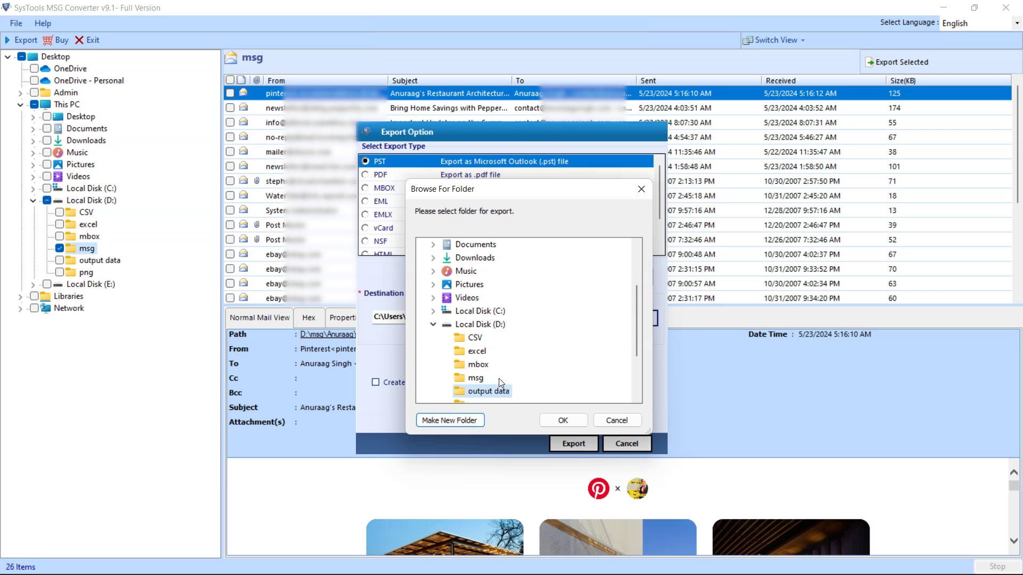
{"action": "left_click", "coordinate": [564, 419]}
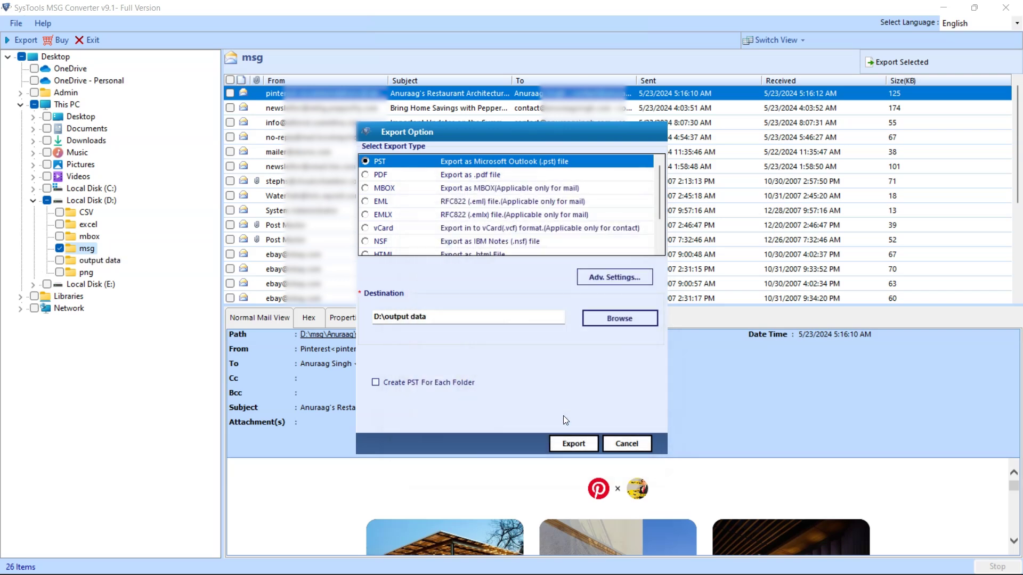
Enable Create PST For Each Folder and run the export to completion
{"action": "left_click", "coordinate": [375, 383]}
{"action": "left_click", "coordinate": [571, 443]}
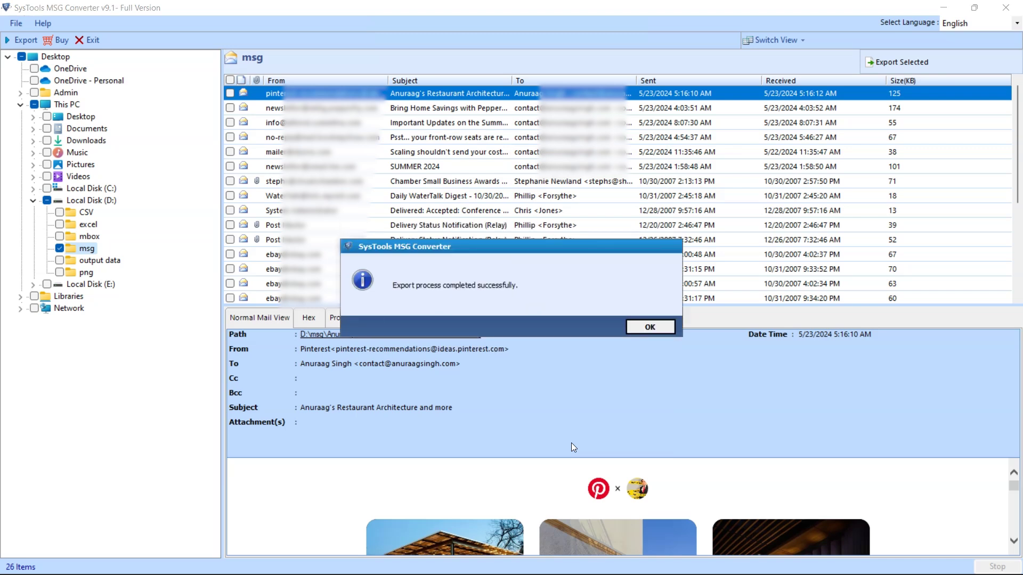
{"action": "left_click", "coordinate": [650, 327]}
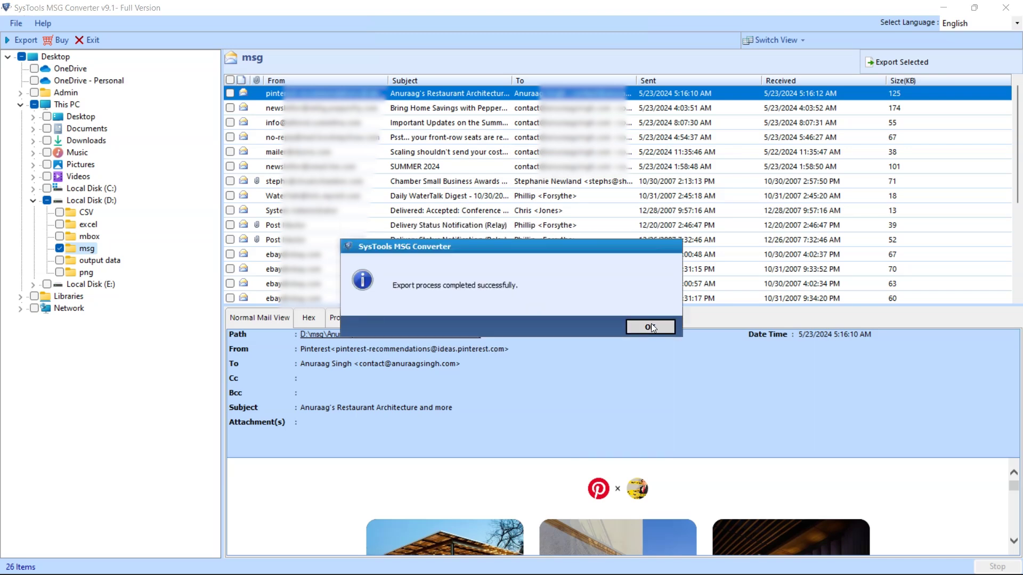
Check the exported PST in D:\output data and start Outlook's import from another program or file
{"action": "left_click", "coordinate": [469, 195]}
{"action": "left_click", "coordinate": [532, 195]}
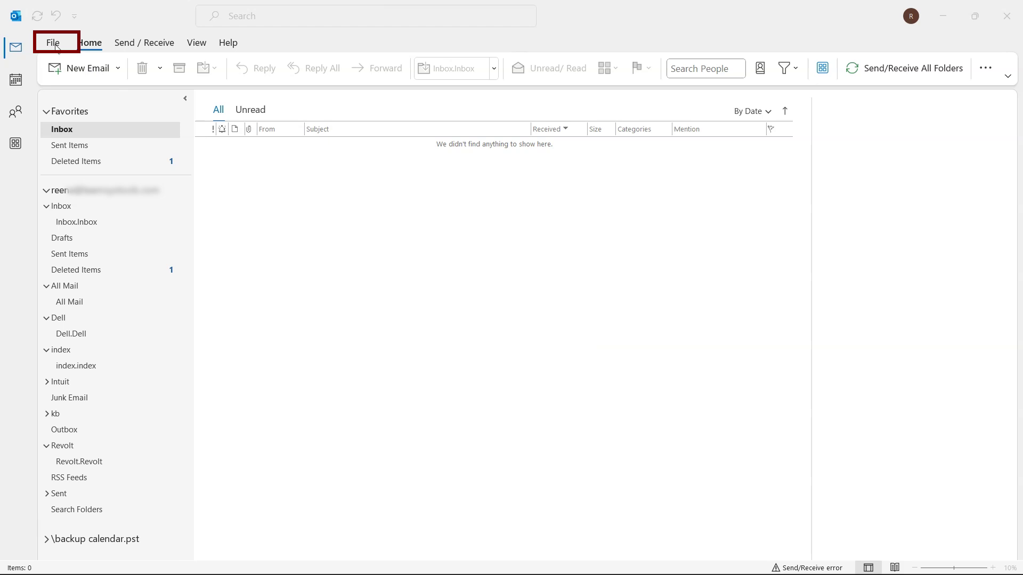
{"action": "left_click", "coordinate": [56, 48]}
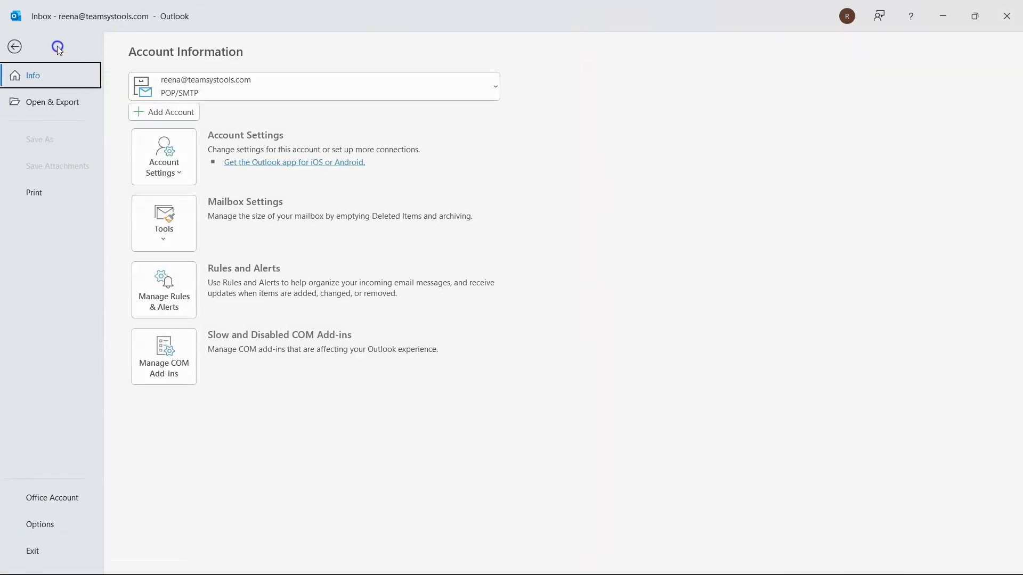
{"action": "left_click", "coordinate": [63, 105]}
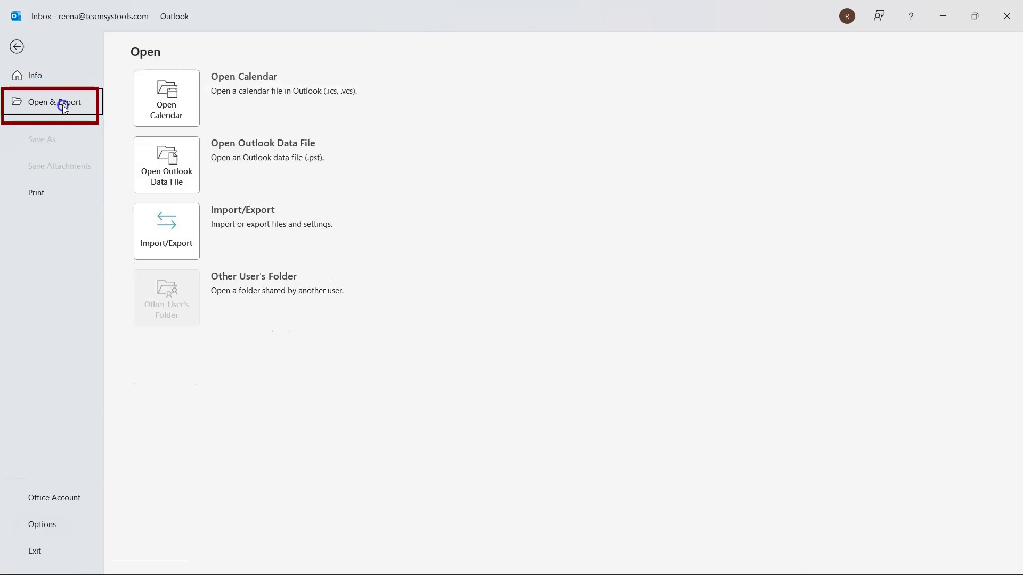
{"action": "left_click", "coordinate": [183, 232]}
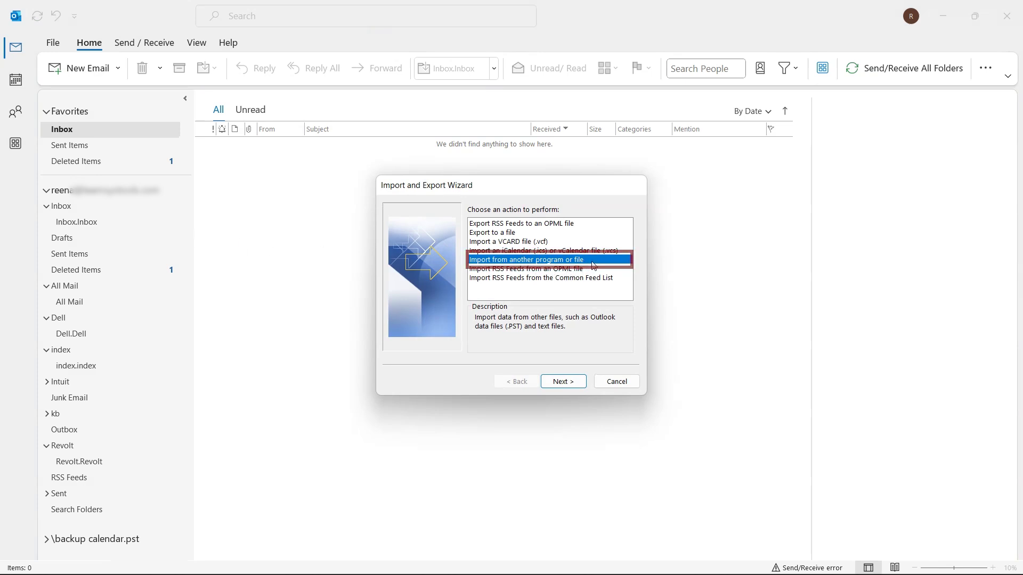
{"action": "left_click", "coordinate": [567, 384]}
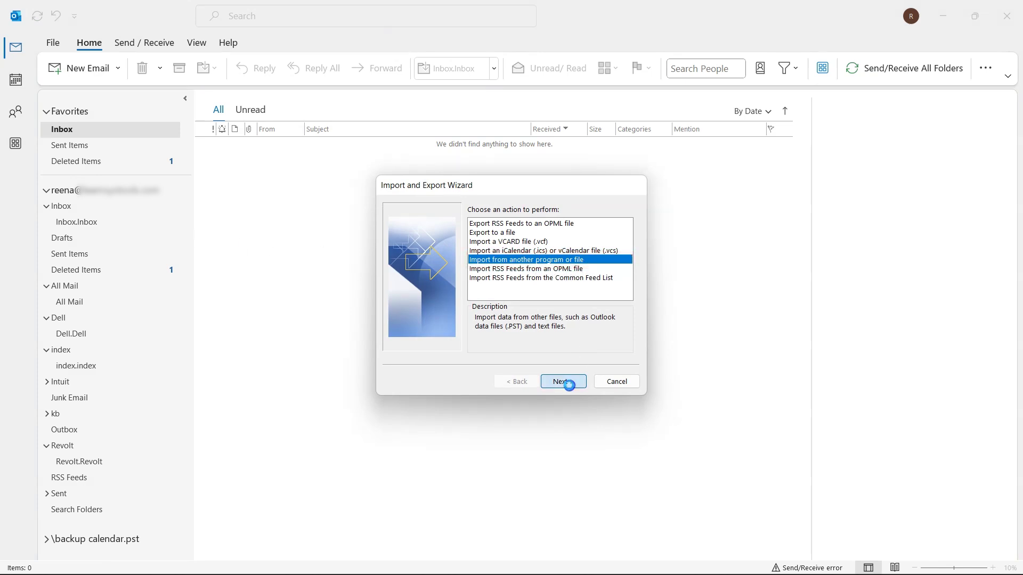
Import msg_SysTools_2025_4_1_12_44_28.pst into Outlook as an Outlook Data File (.pst)
{"action": "left_click", "coordinate": [525, 234]}
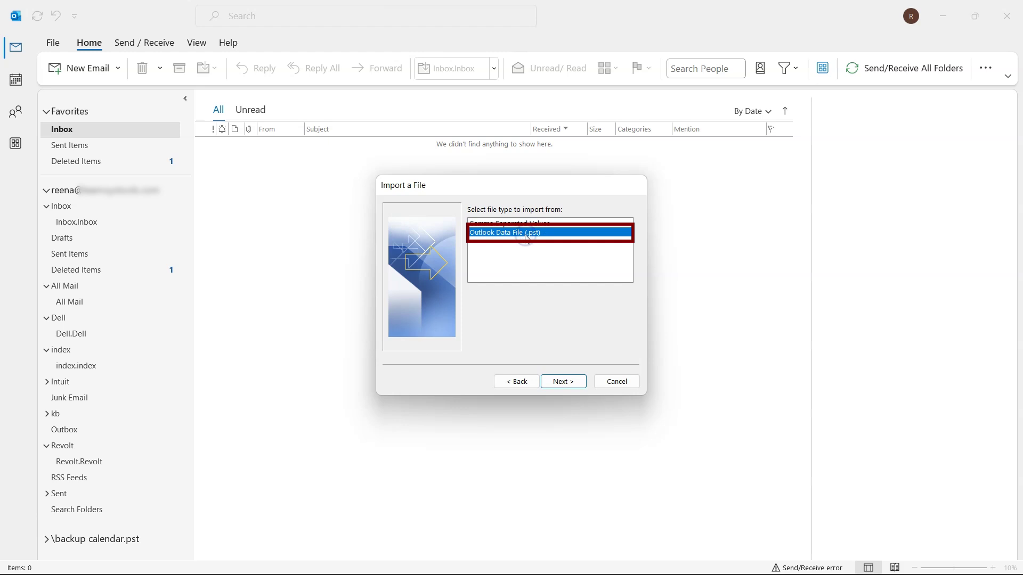
{"action": "left_click", "coordinate": [555, 381]}
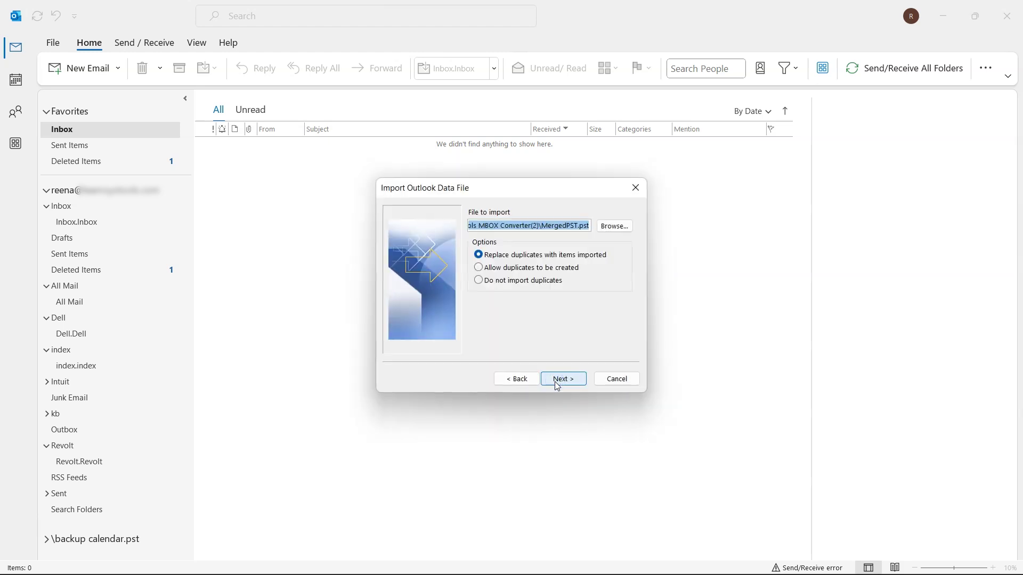
{"action": "left_click", "coordinate": [613, 225]}
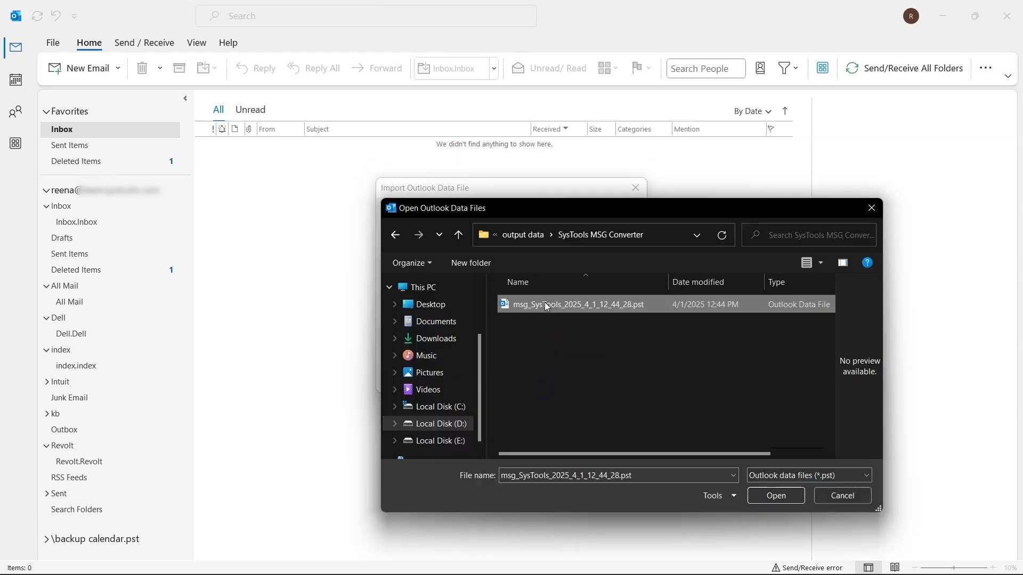
{"action": "left_click", "coordinate": [787, 497]}
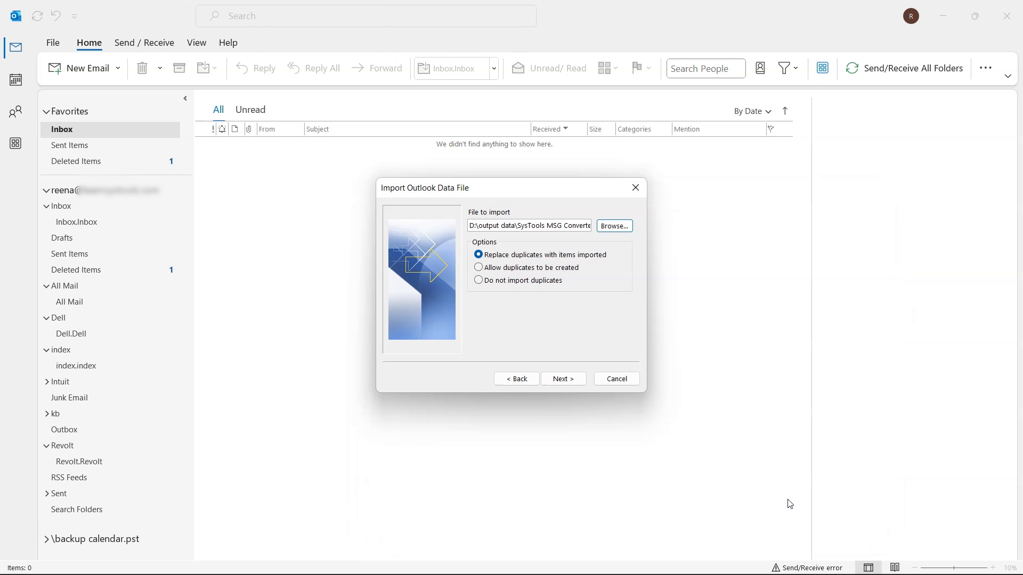
{"action": "left_click", "coordinate": [568, 380]}
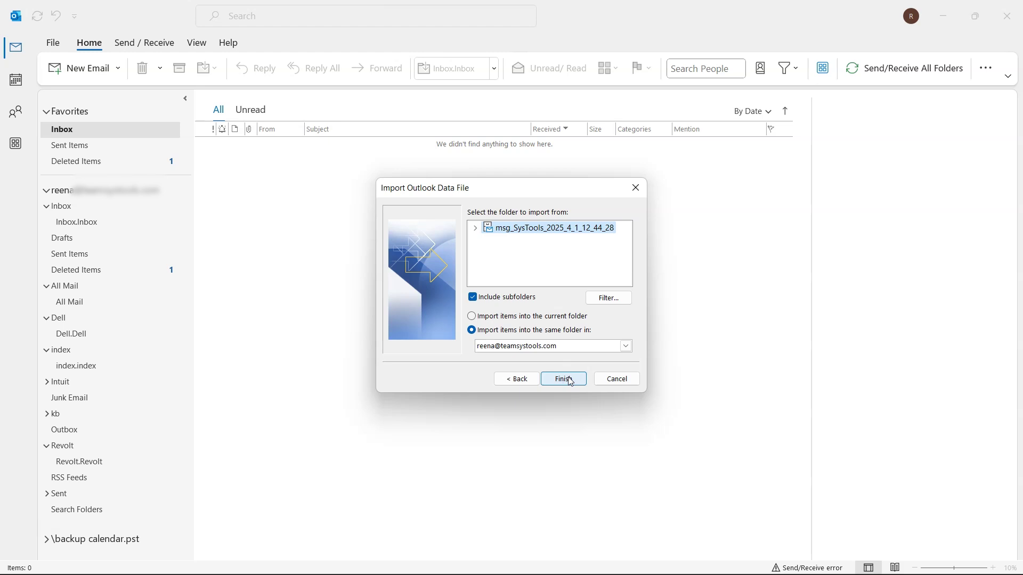
{"action": "left_click", "coordinate": [569, 380]}
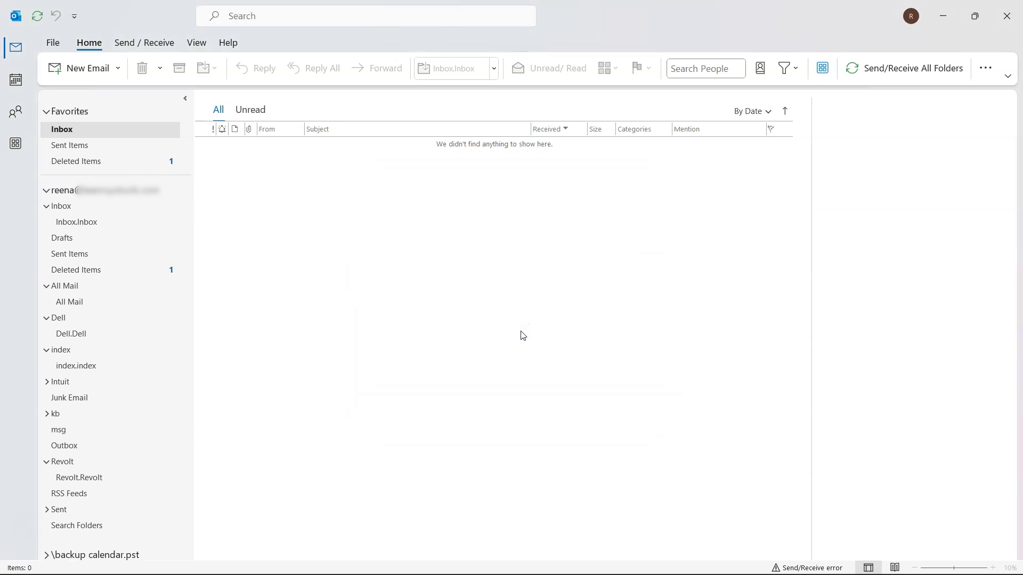
Select the imported msg folder to list its messages
{"action": "left_click", "coordinate": [66, 359]}
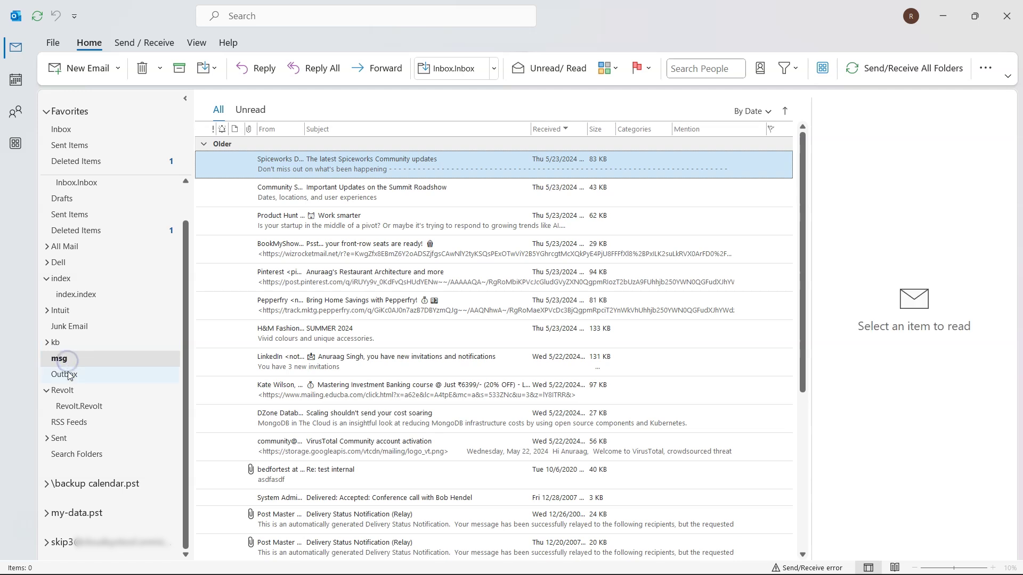